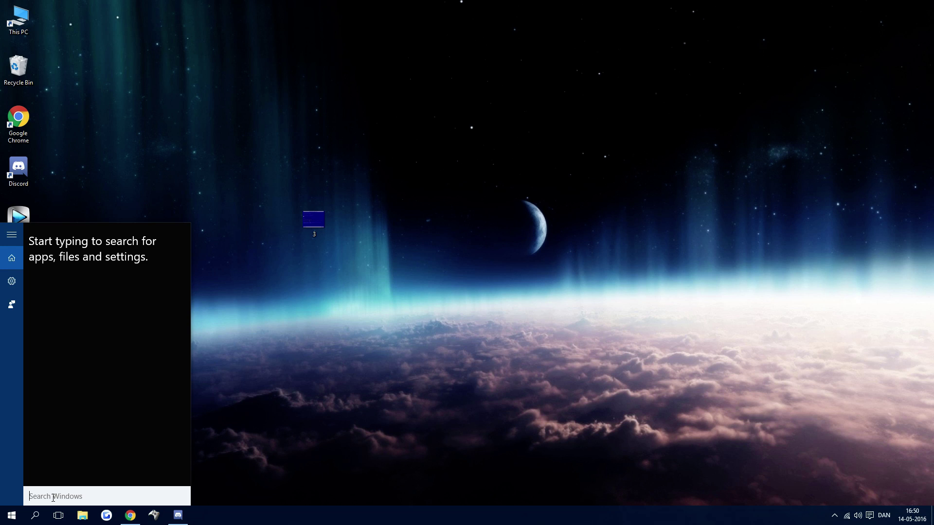
{"action": "type", "text": "md"}
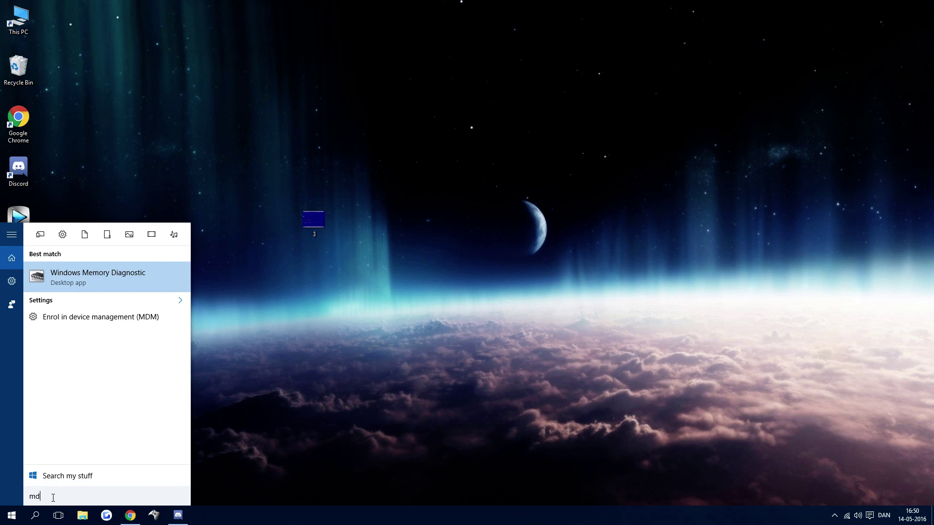
{"action": "type", "text": "sched"}
{"action": "type", "text": ".exe"}
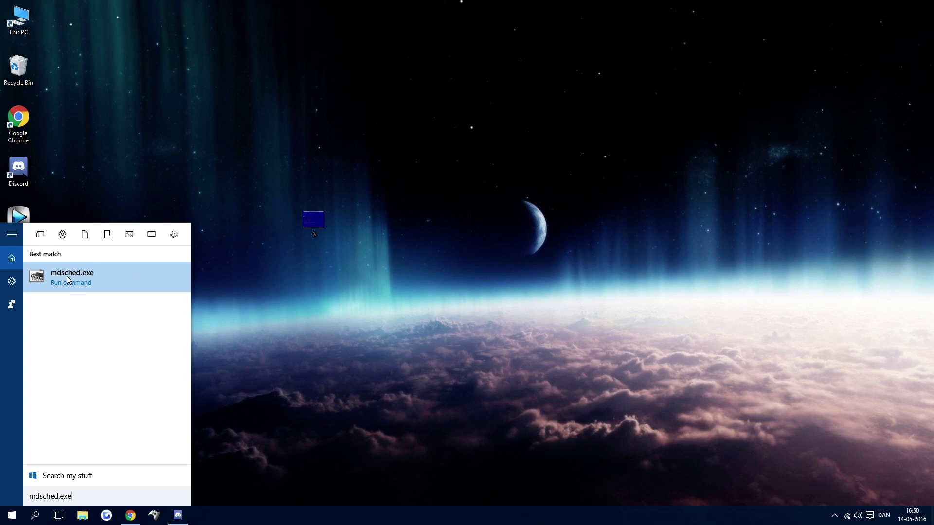
Run mdsched.exe from the Start search results to launch Windows Memory Diagnostic.
{"action": "left_click", "coordinate": [75, 275]}
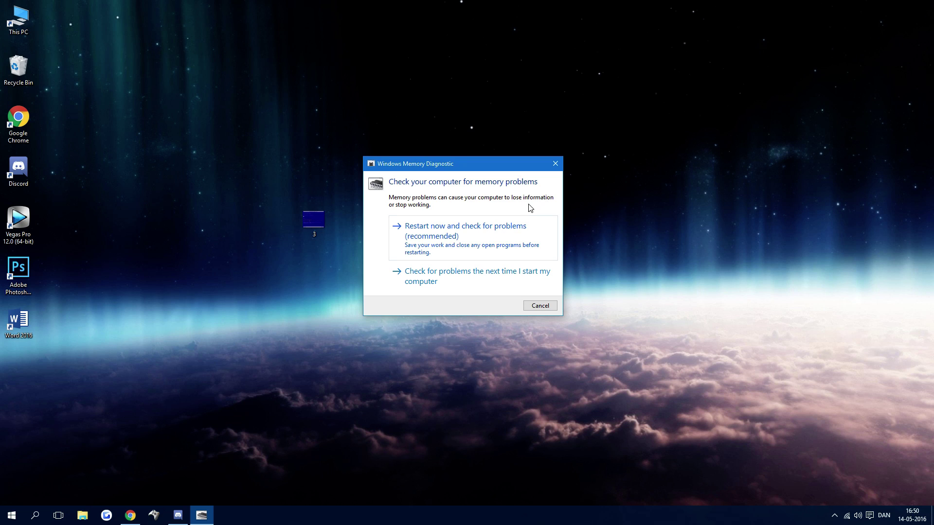
Close Windows Memory Diagnostic without scheduling a test and open 3.png in Photos.
{"action": "left_click", "coordinate": [559, 165]}
{"action": "double_click", "coordinate": [314, 223]}
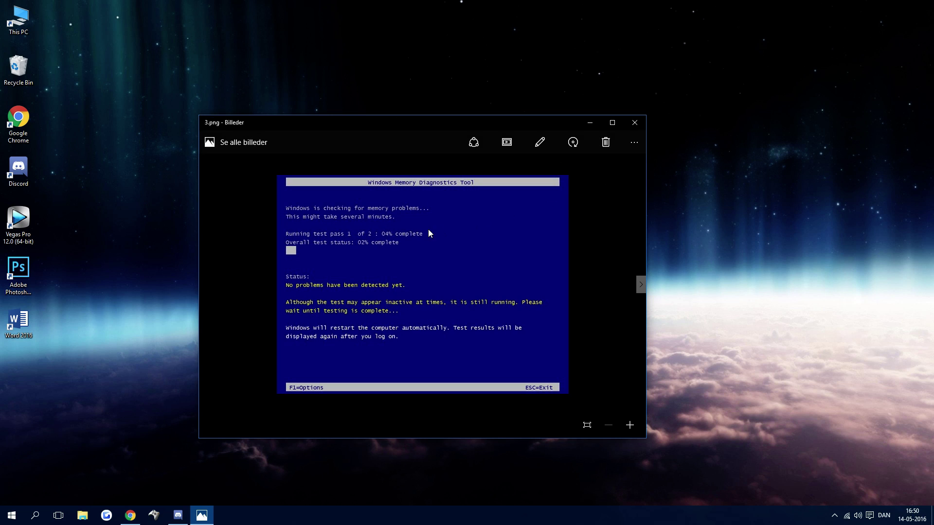